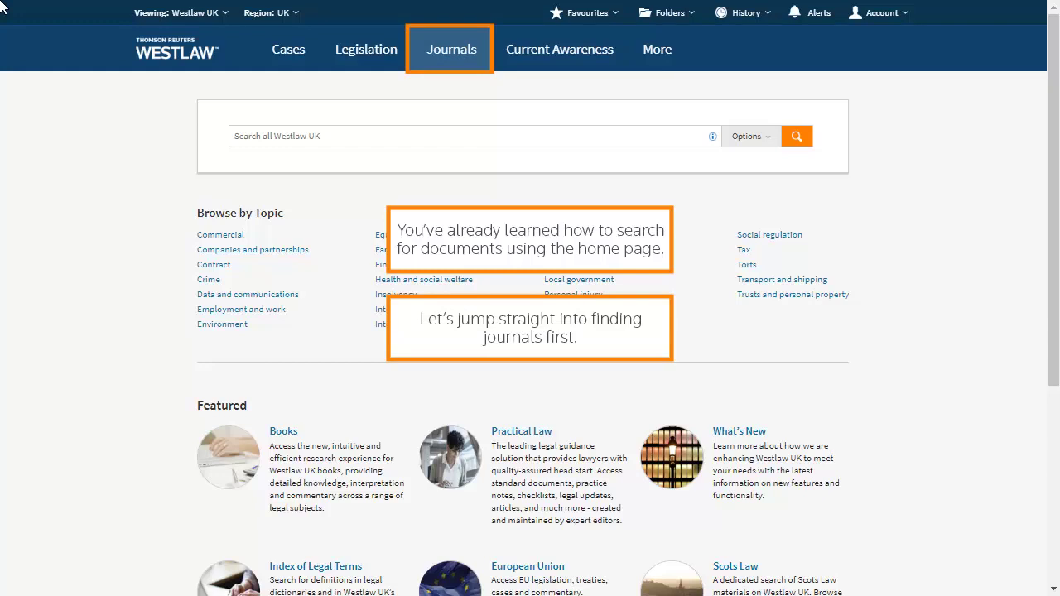
- Open the Journals tab to bring up the empty journal search template
click(457, 49)
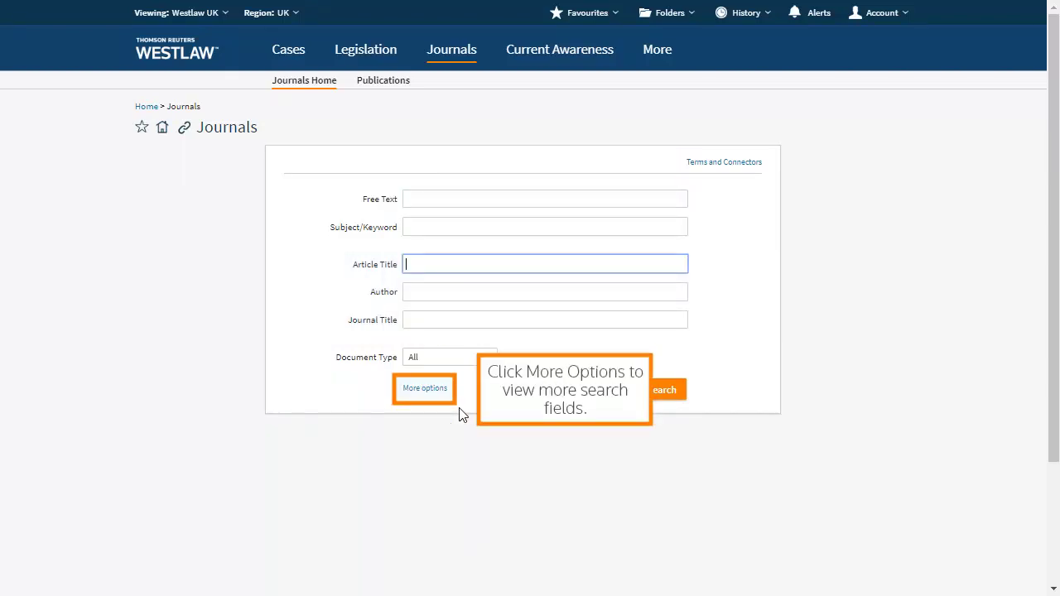
- With More options shown, search journals by Subject/Keyword 'police bail', giving 50 results
click(414, 388)
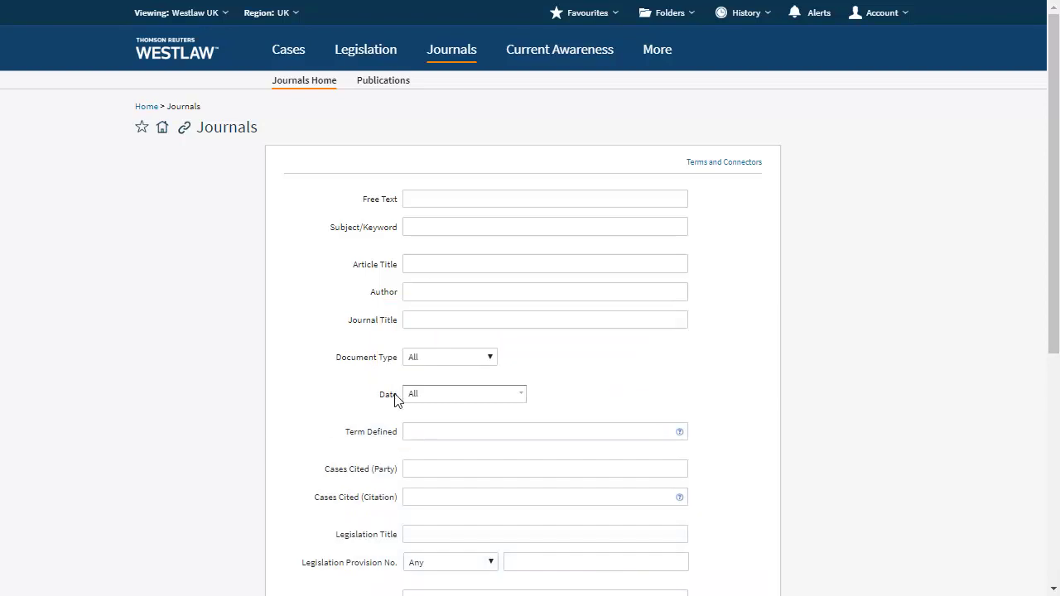
click(456, 229)
text(police)
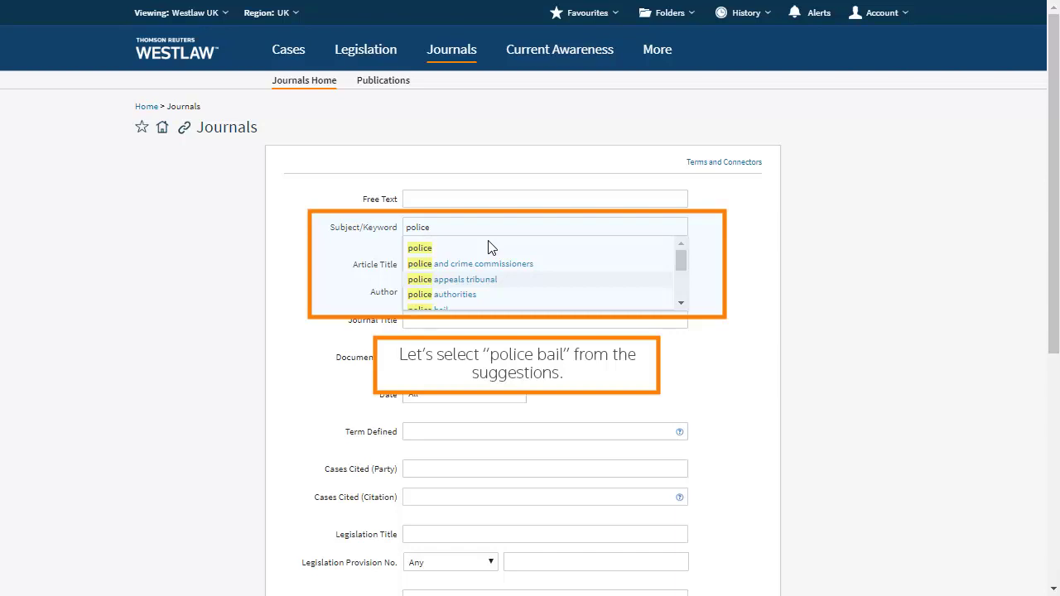
click(680, 245)
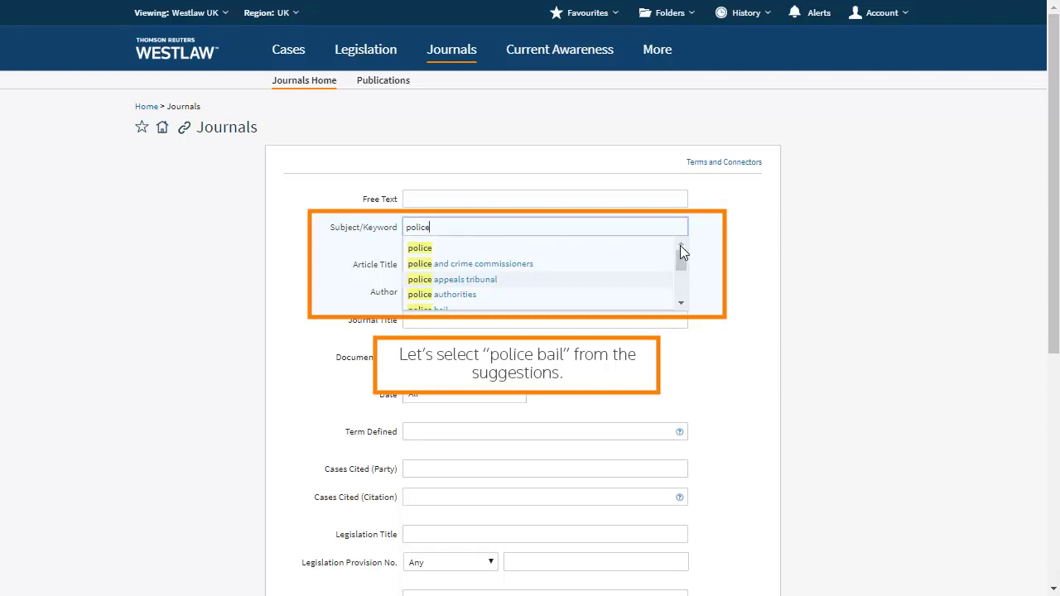
scroll(680, 275, down, 1)
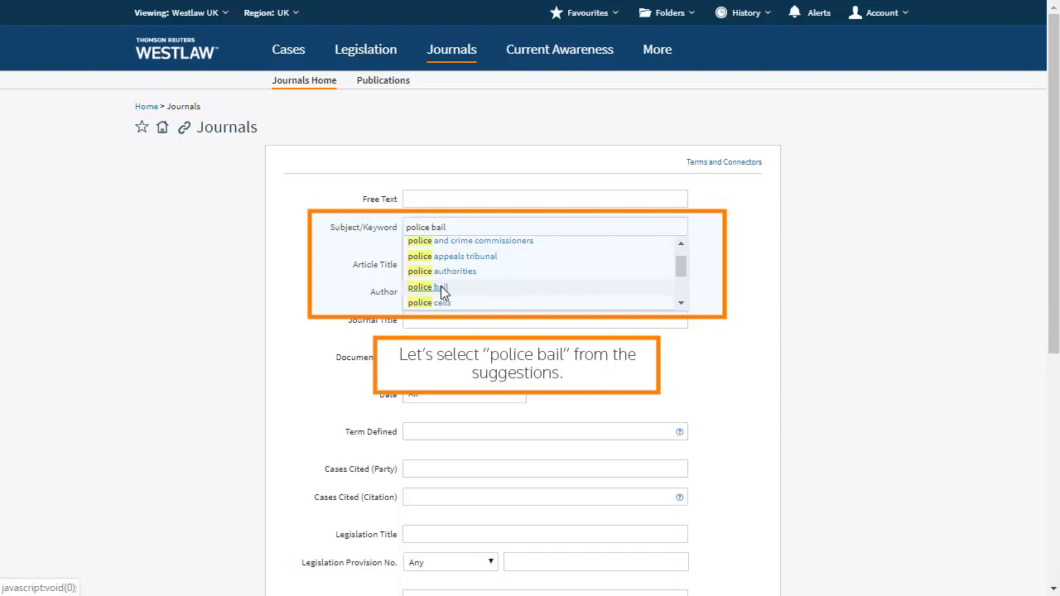
click(441, 286)
scroll(339, 289, down, 3)
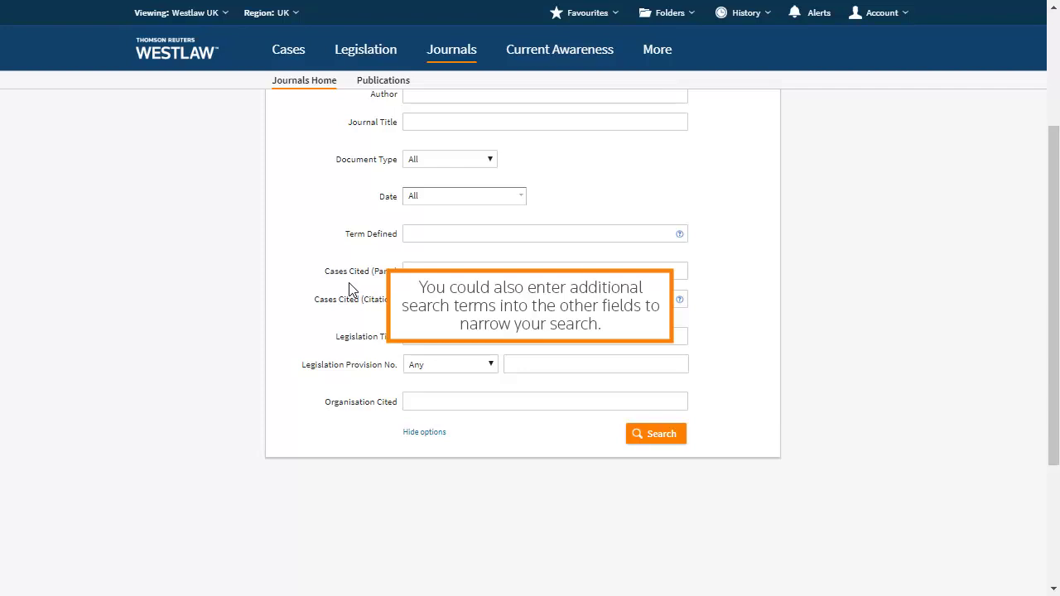
click(667, 438)
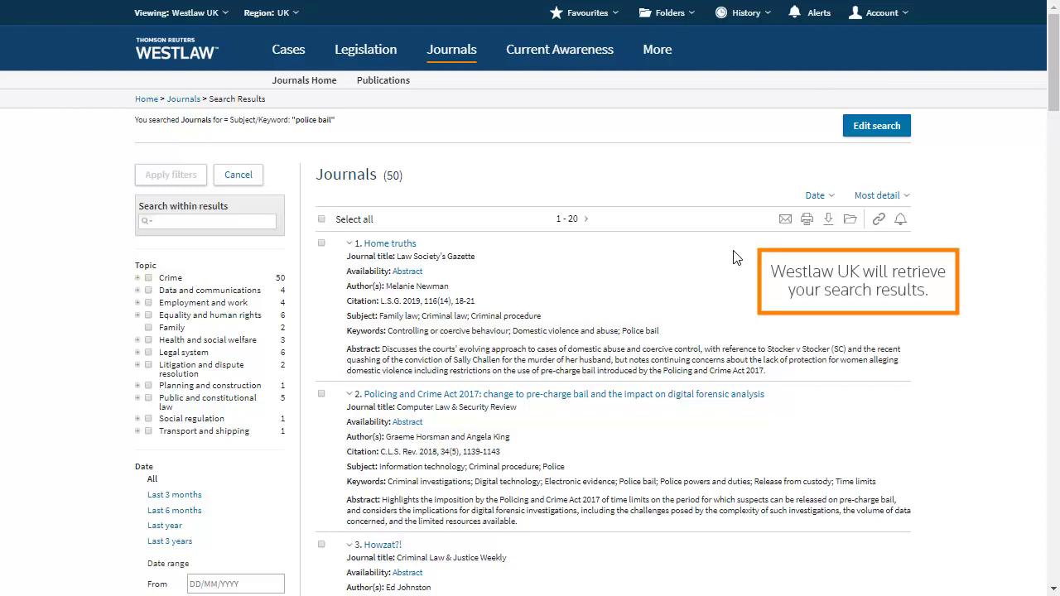
- Filter to full-text articles and open 'The police bail provisions of the Policing and Crime Act 2017'
drag(1057, 83, 1059, 190)
scroll(1058, 190, down, 3)
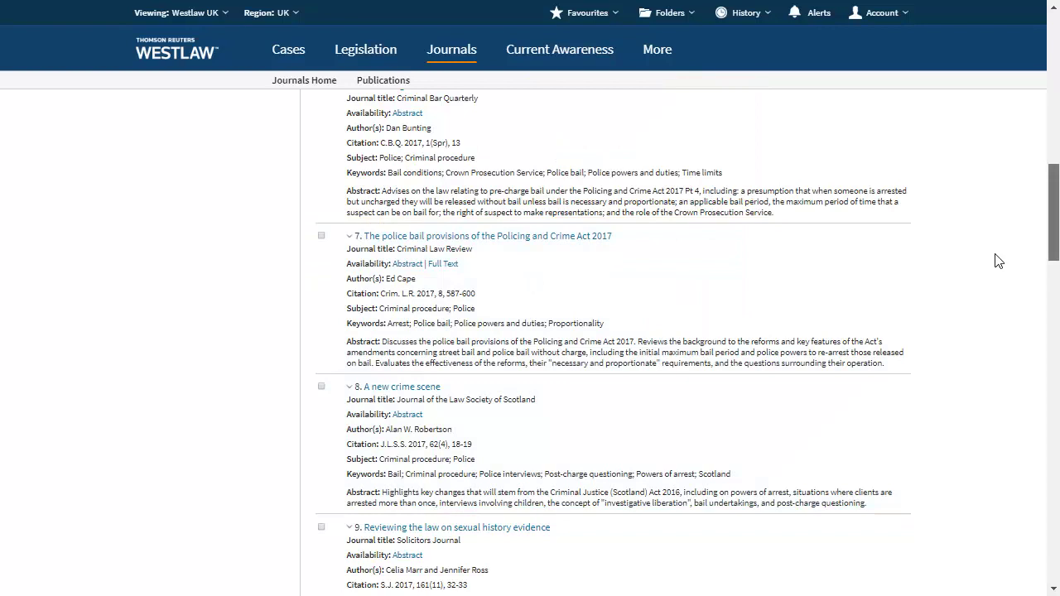
scroll(946, 74, up, 10)
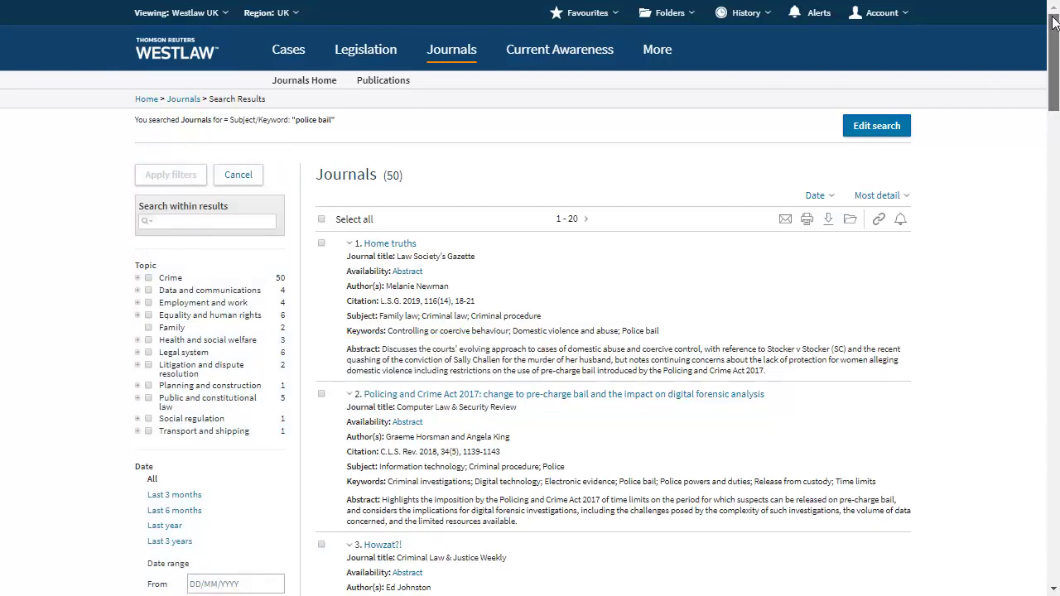
click(1052, 124)
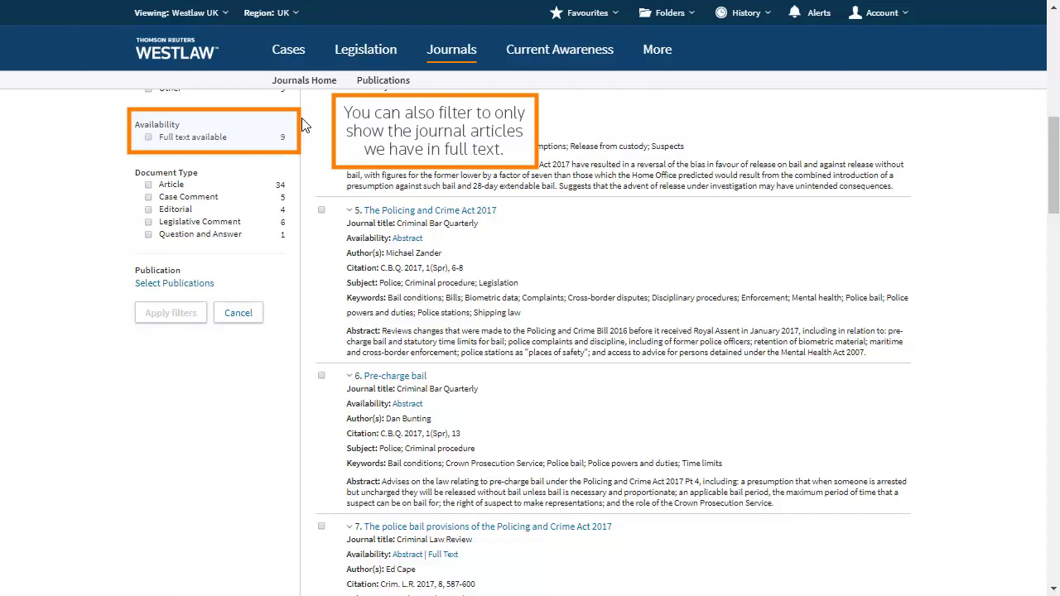
click(150, 137)
click(165, 316)
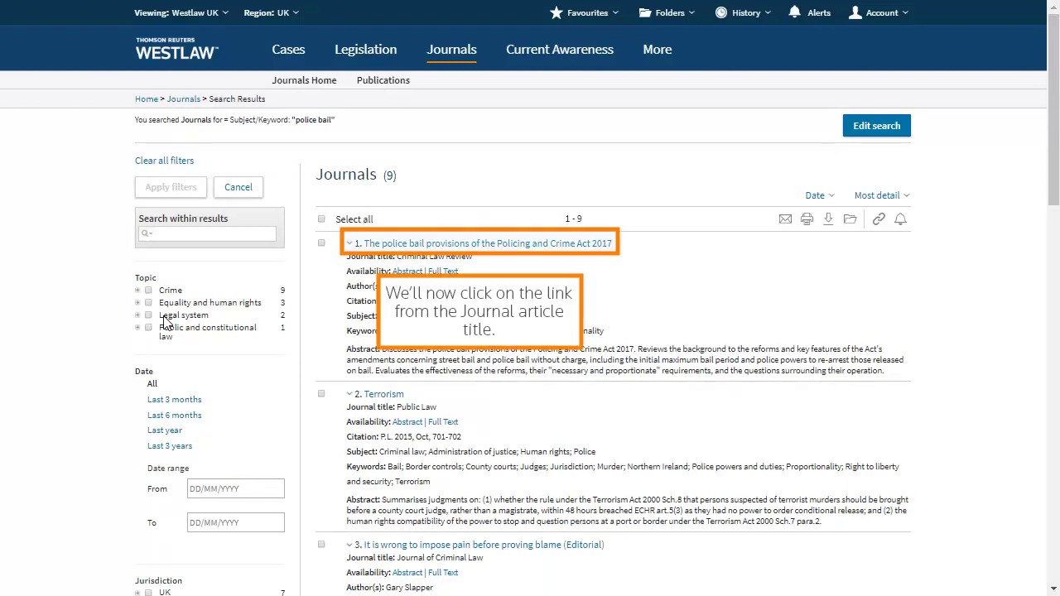
click(567, 244)
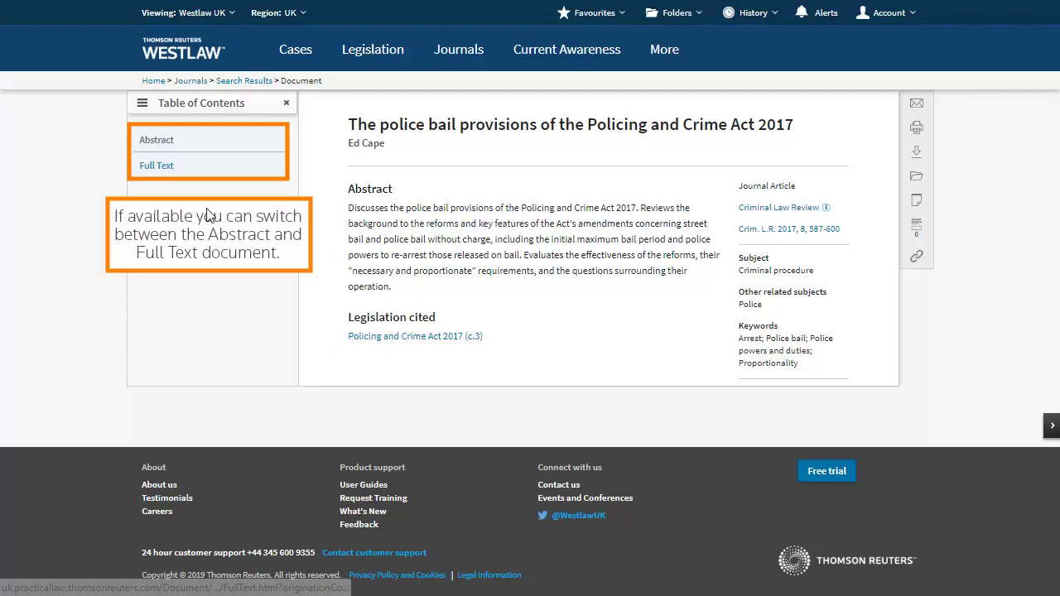
- Switch the Policing and Crime Act 2017 article from its abstract to Full Text
click(161, 167)
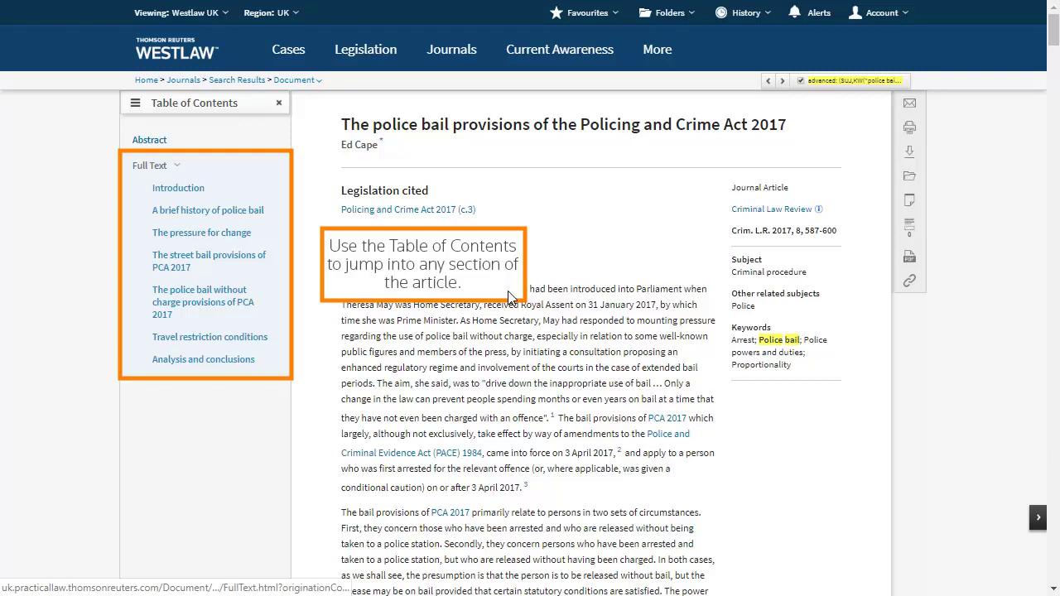
- Jump to 'The pressure for change' section and read footnote 10
click(201, 232)
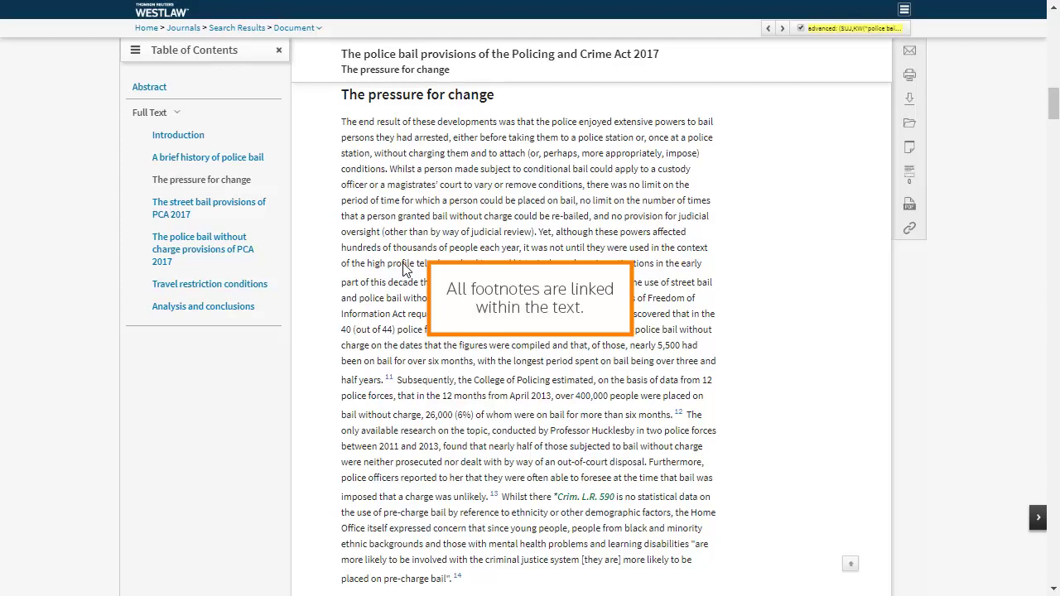
click(569, 280)
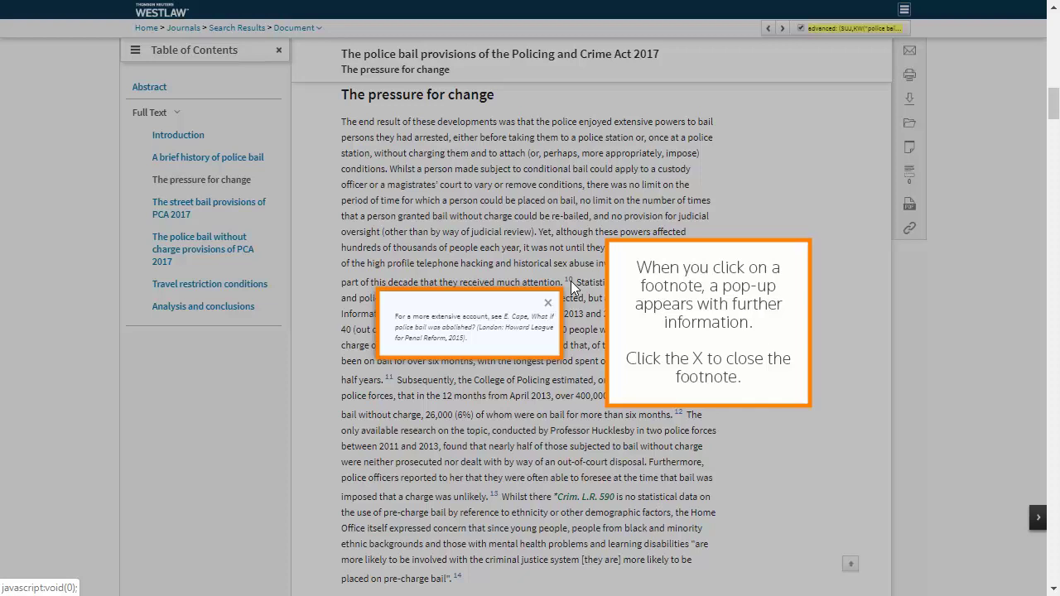
click(547, 303)
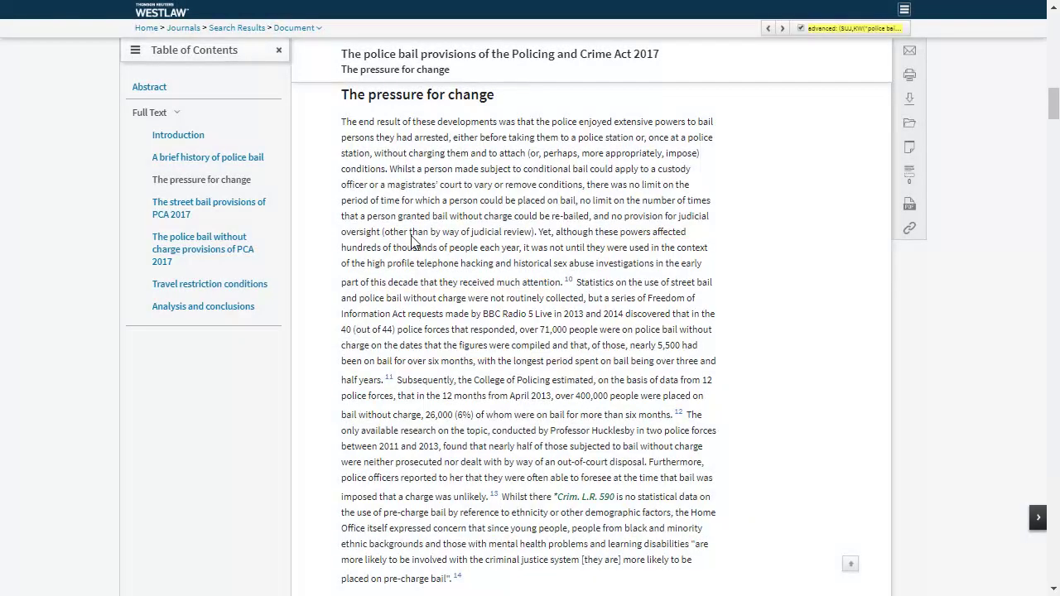
- Select the passage from 'Whilst' to 'judicial review', dismiss its options, and return to the article's top
drag(388, 166, 535, 231)
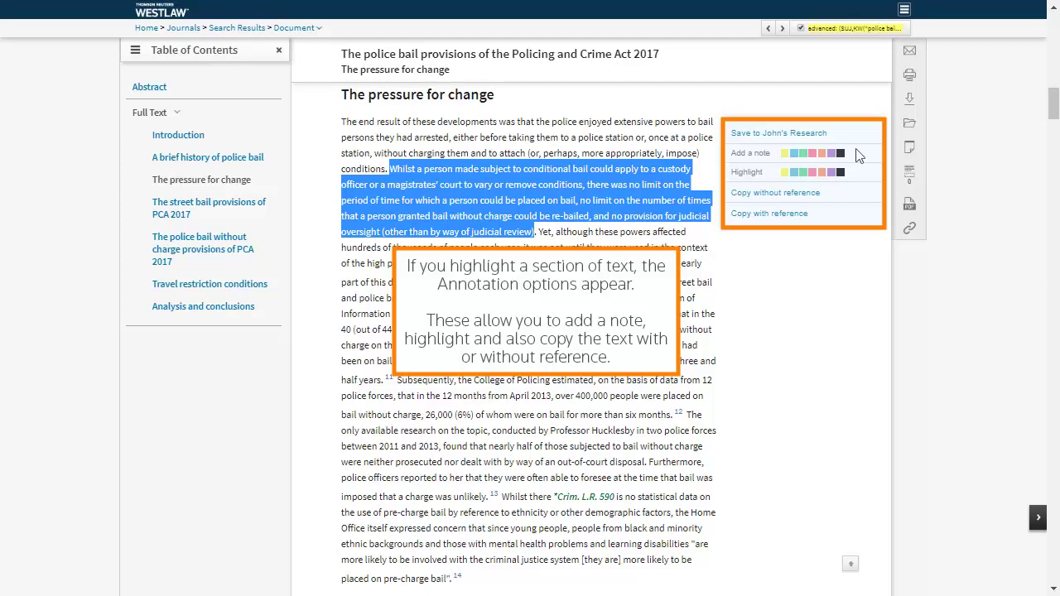
click(883, 149)
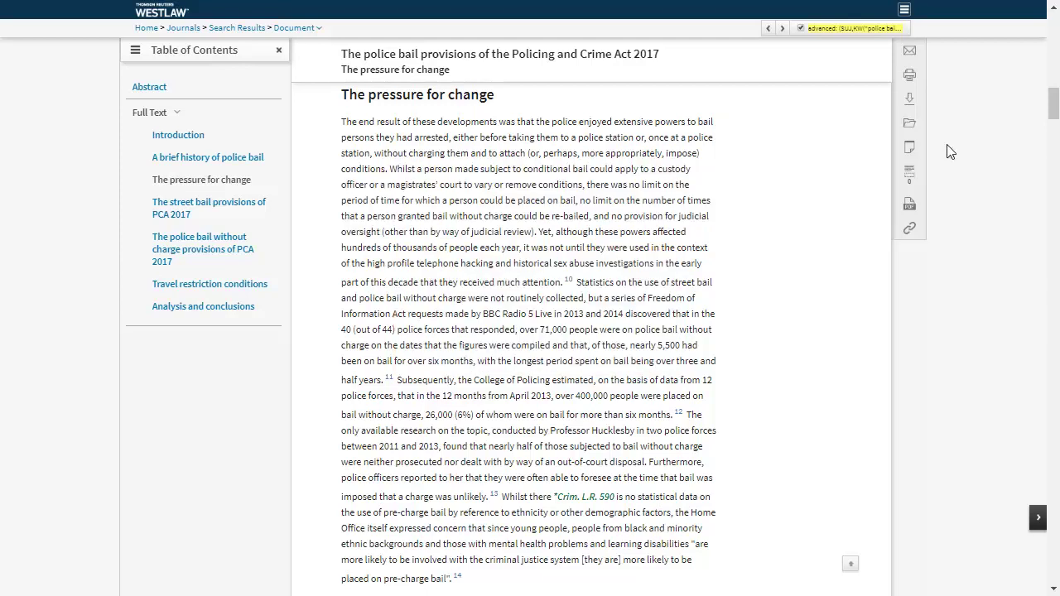
drag(1055, 106, 1054, 49)
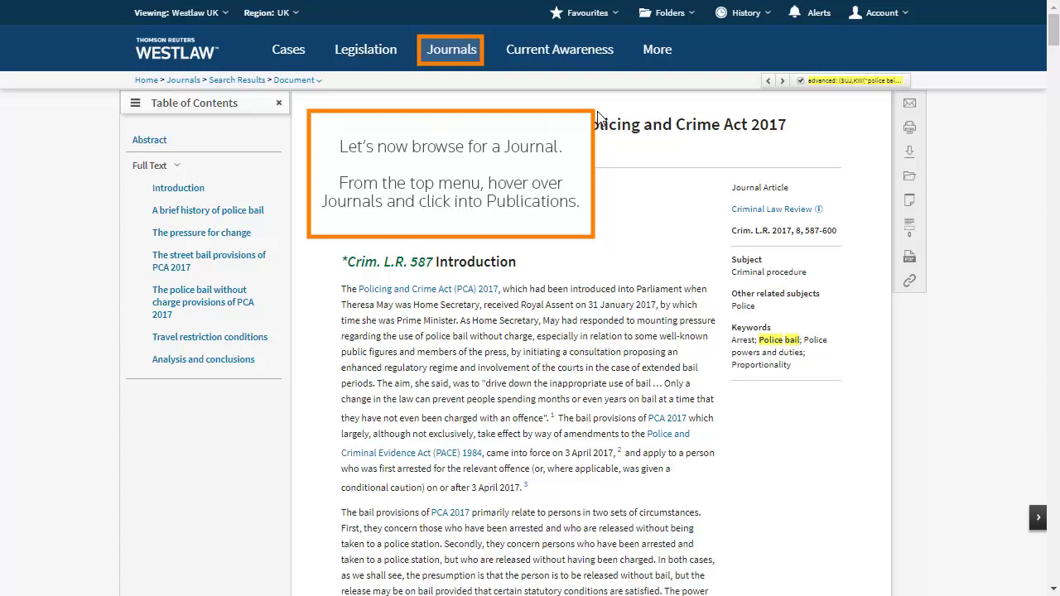
- Open the Journals Publications list and view the Archbold Review series information
mouse_move(460, 68)
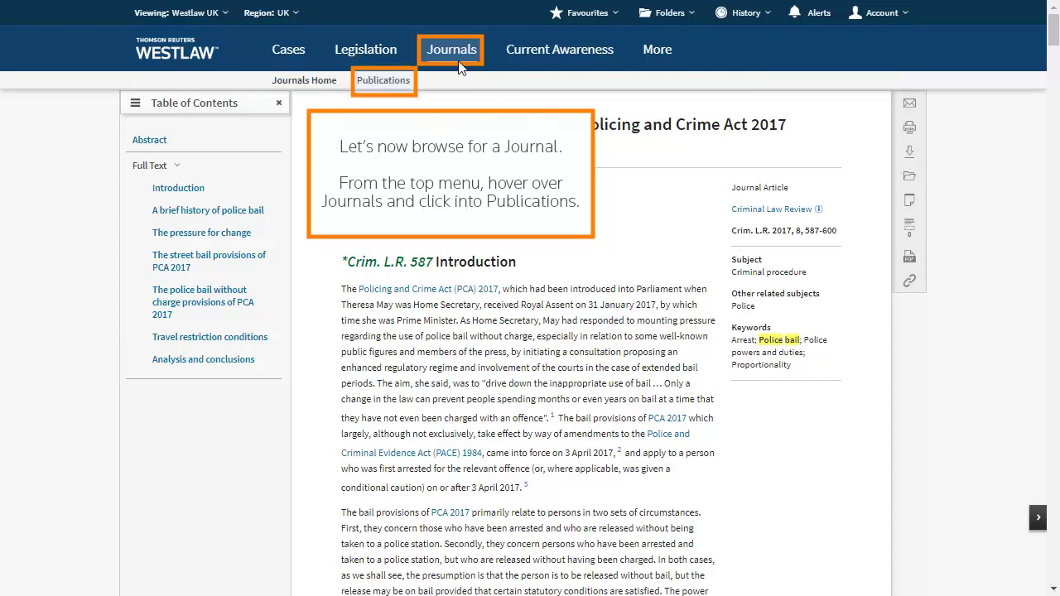
click(390, 82)
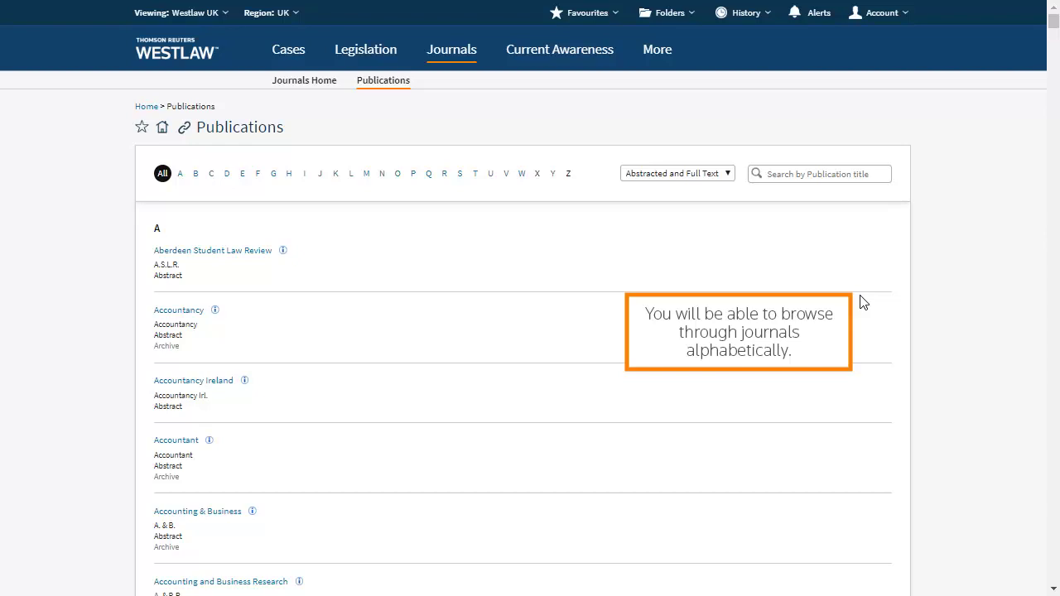
drag(1055, 29, 1056, 43)
scroll(272, 206, down, 3)
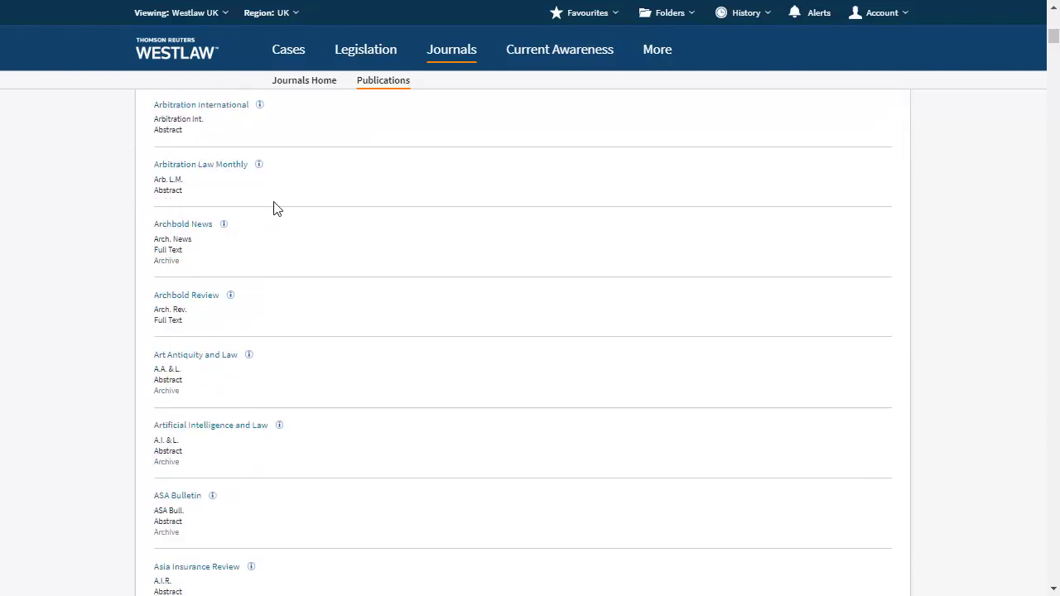
click(230, 295)
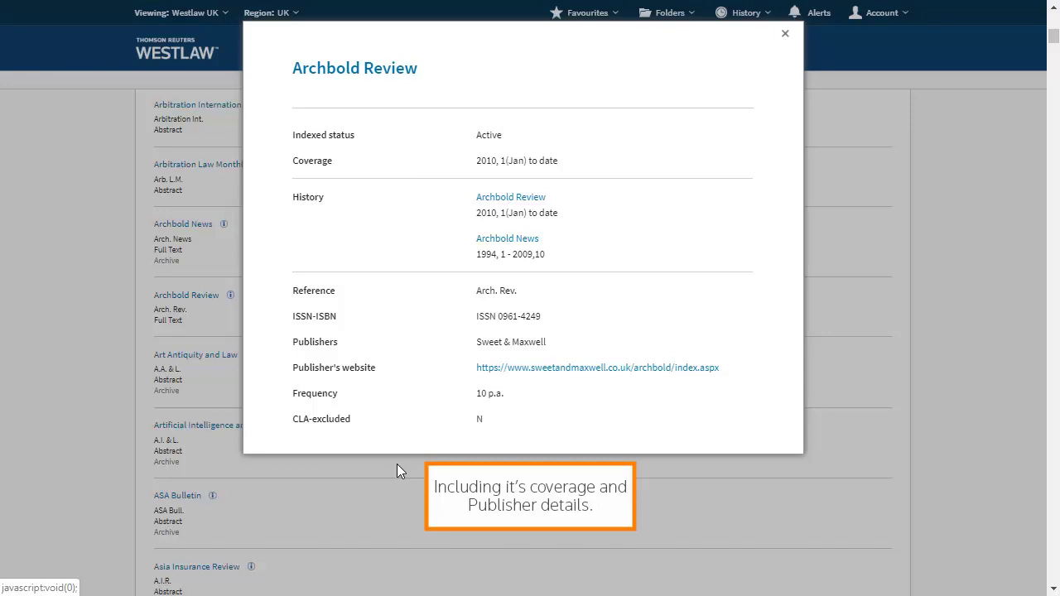
- Close the Archbold Review details and return to the top of the publications list
click(785, 33)
drag(1054, 45, 1053, 30)
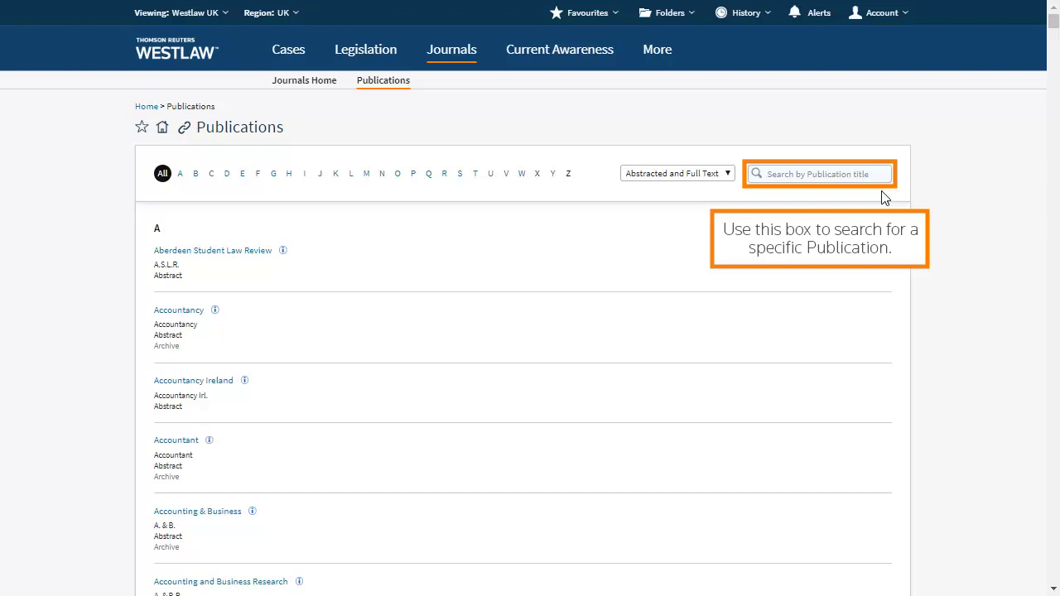
- Filter the publications to Full Text only and open the African Journal of International and Comparative Law
click(712, 177)
click(687, 204)
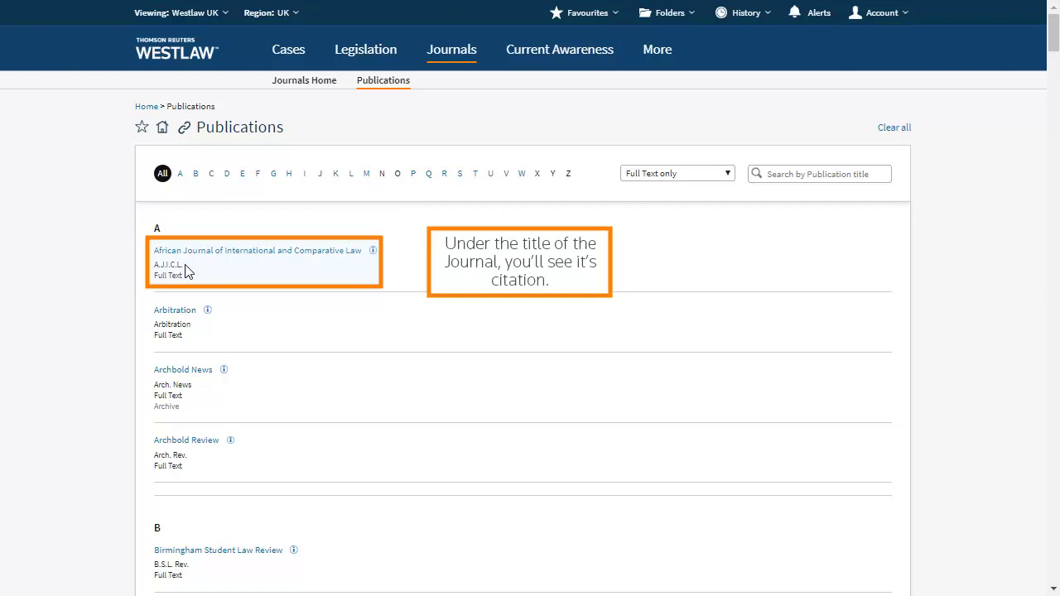
click(300, 253)
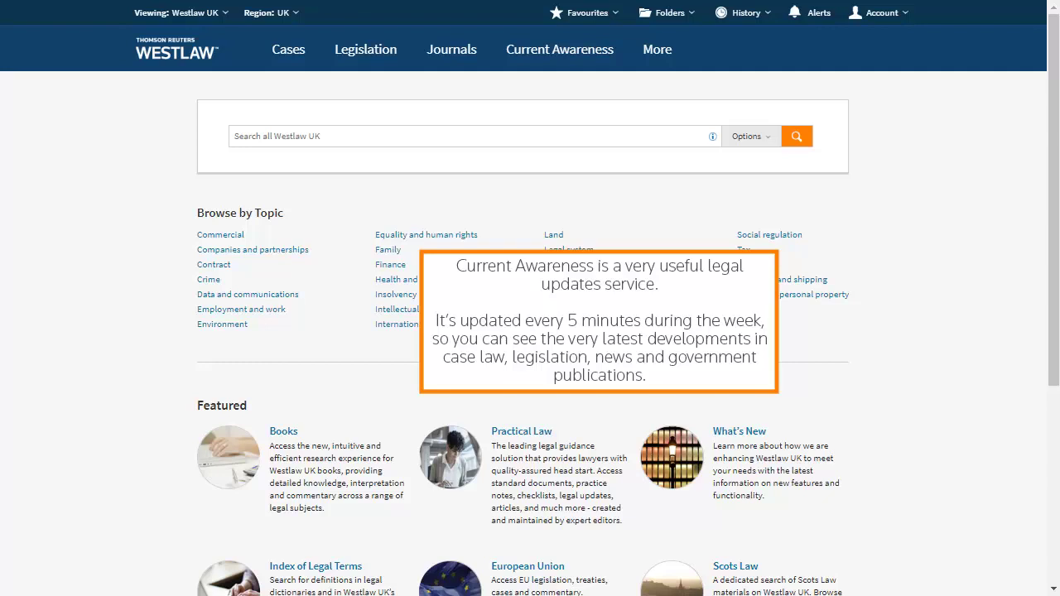
- Open Current Awareness and scroll down to the Key Dates calendar and back
click(596, 54)
scroll(1035, 195, down, 3)
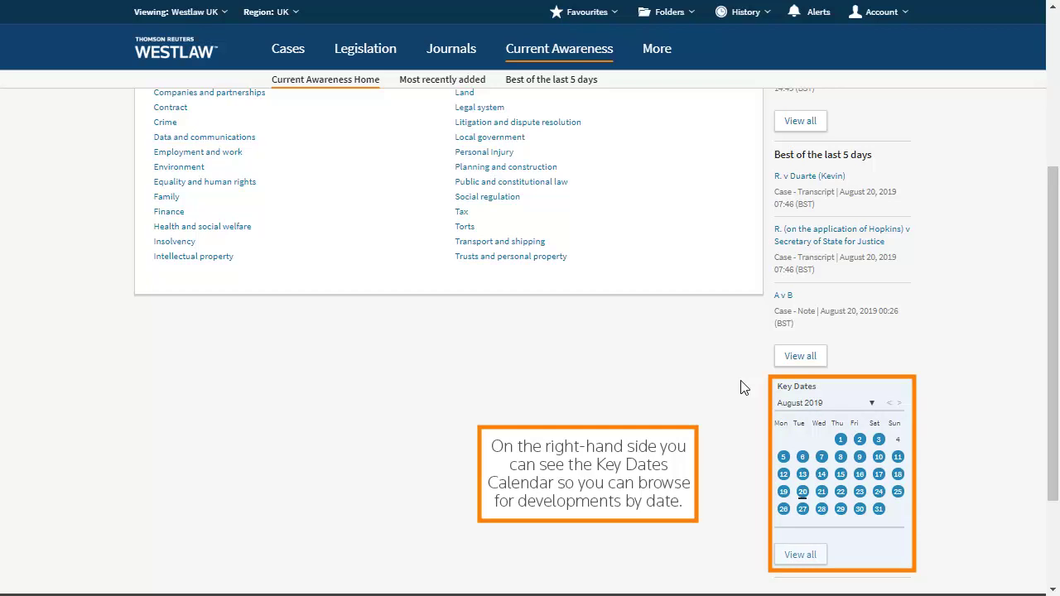
drag(1050, 355, 980, 143)
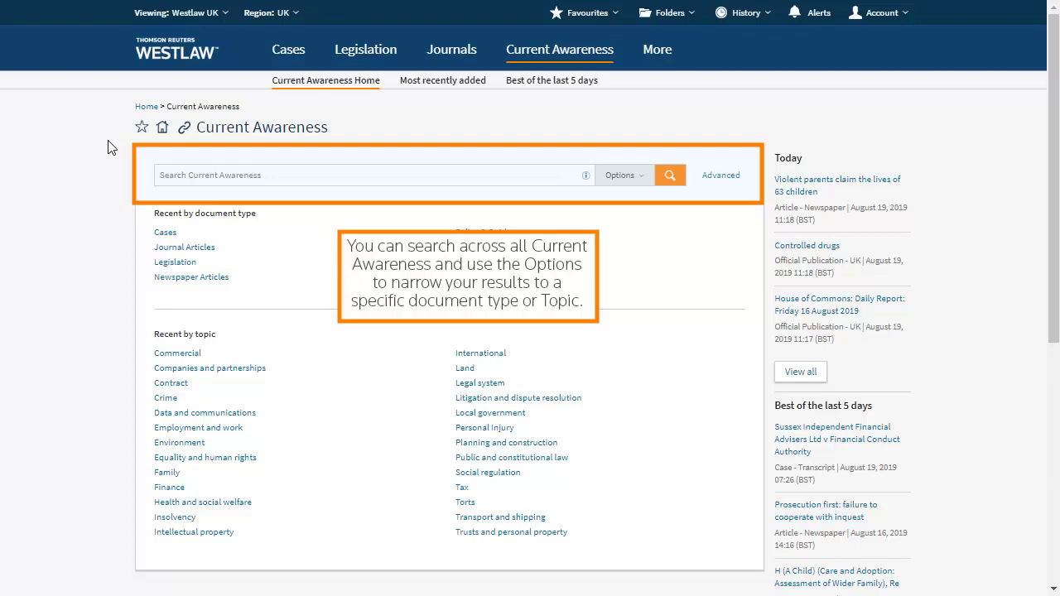
- Search Current Awareness for the suggested phrase 'climate change'
click(256, 174)
text(climate change)
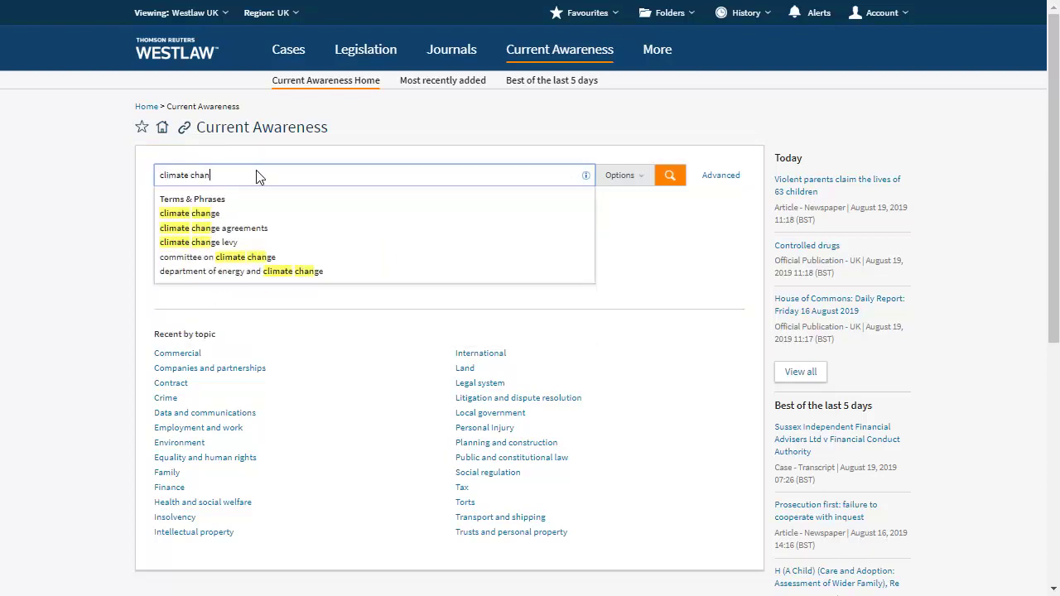
click(199, 216)
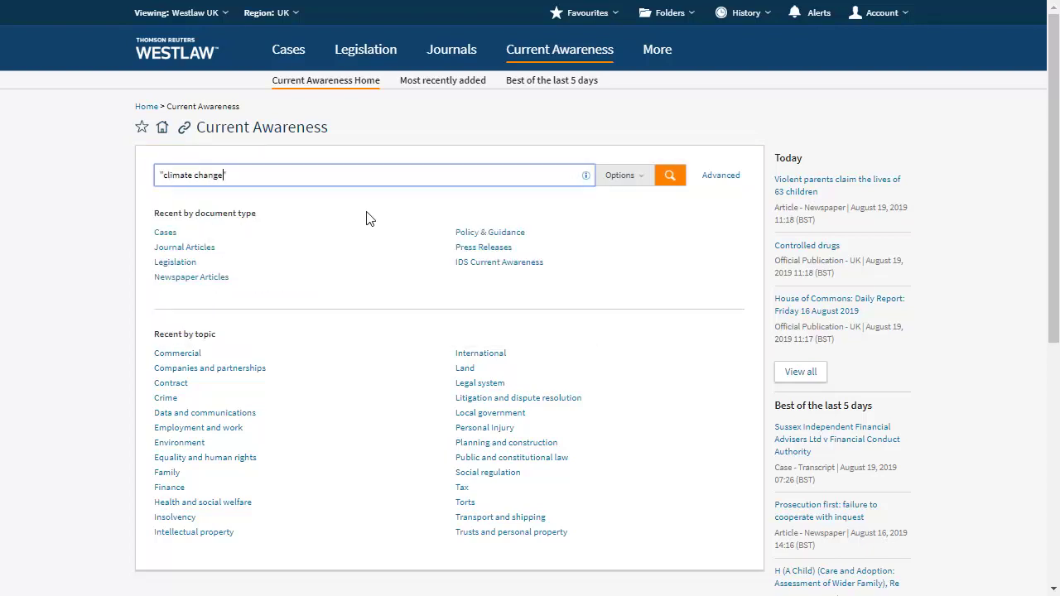
click(668, 173)
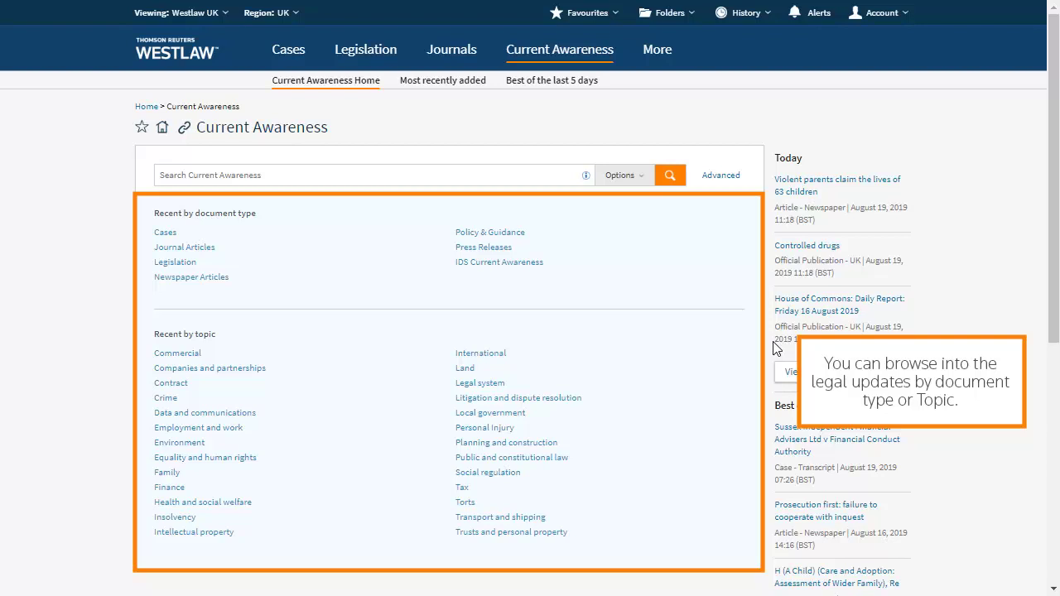
- From the Land topic's full list of recent journal articles, open the Title conditions article
click(466, 368)
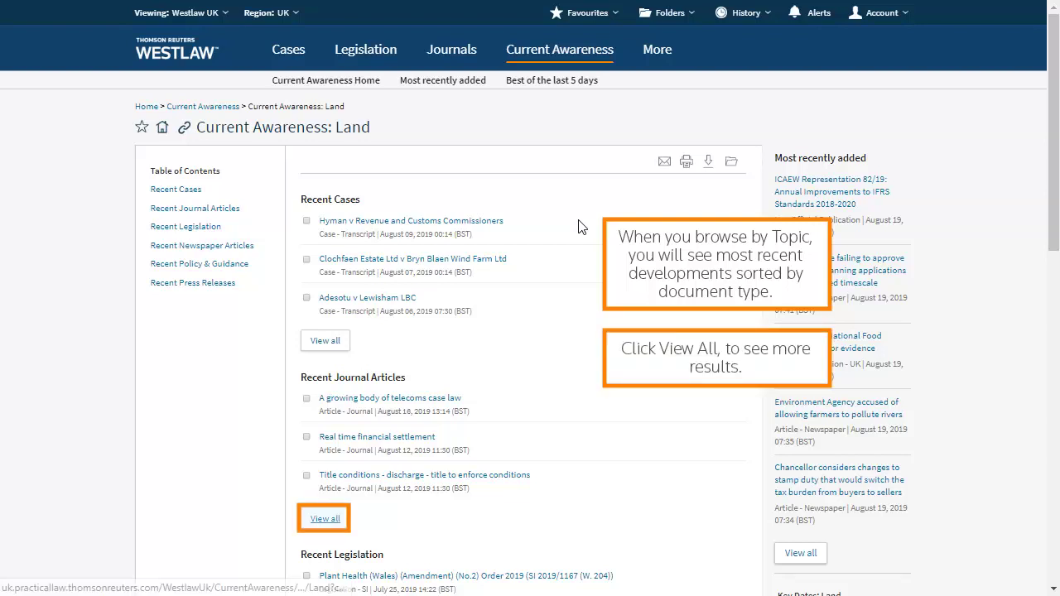
click(345, 522)
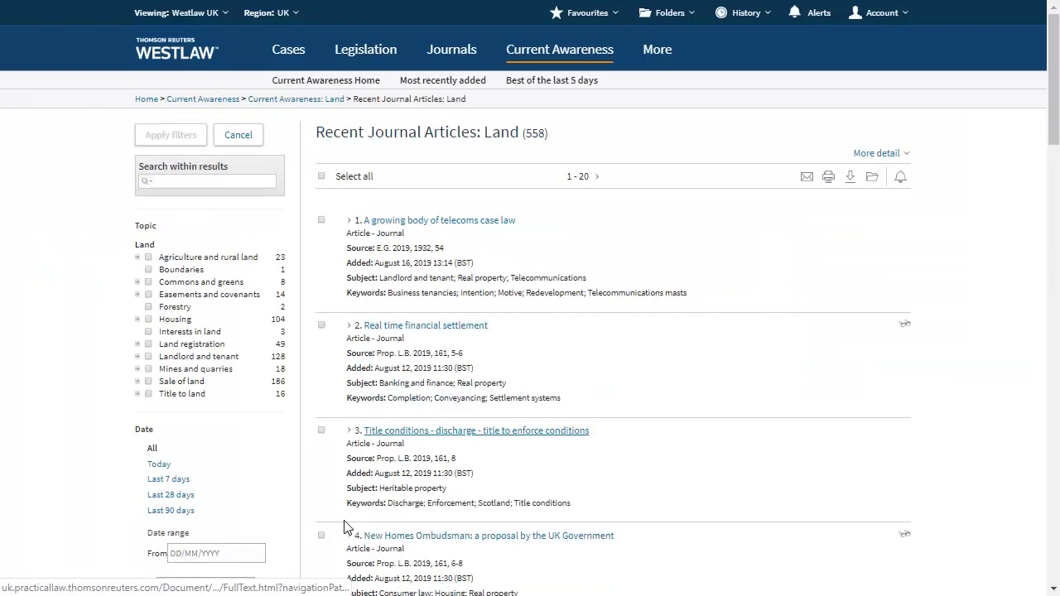
click(458, 431)
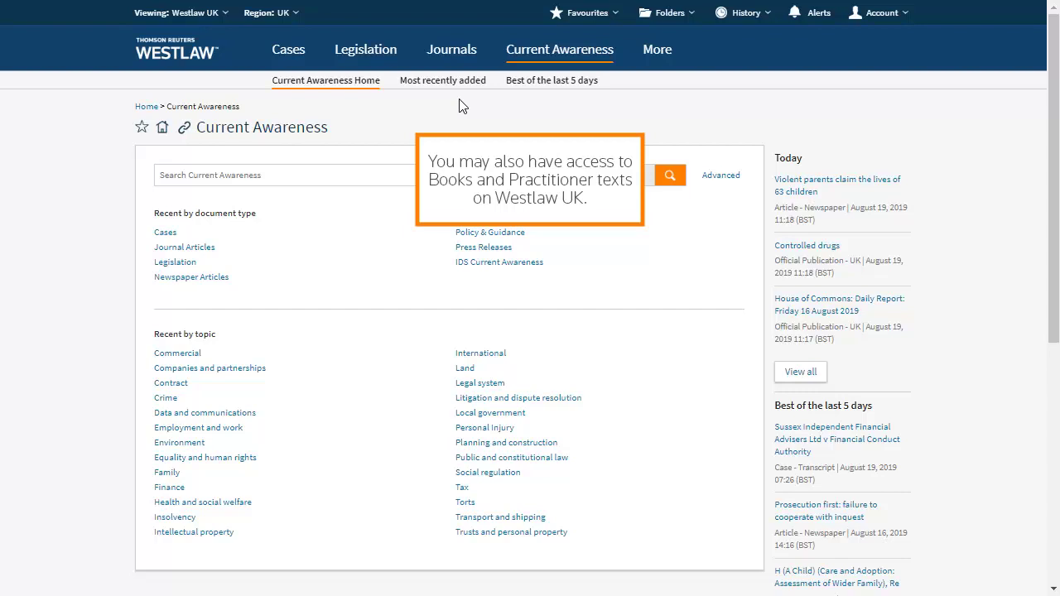
- Switch the viewing collection to Books and expand Favourite Books to show the five saved titles
click(217, 16)
click(238, 53)
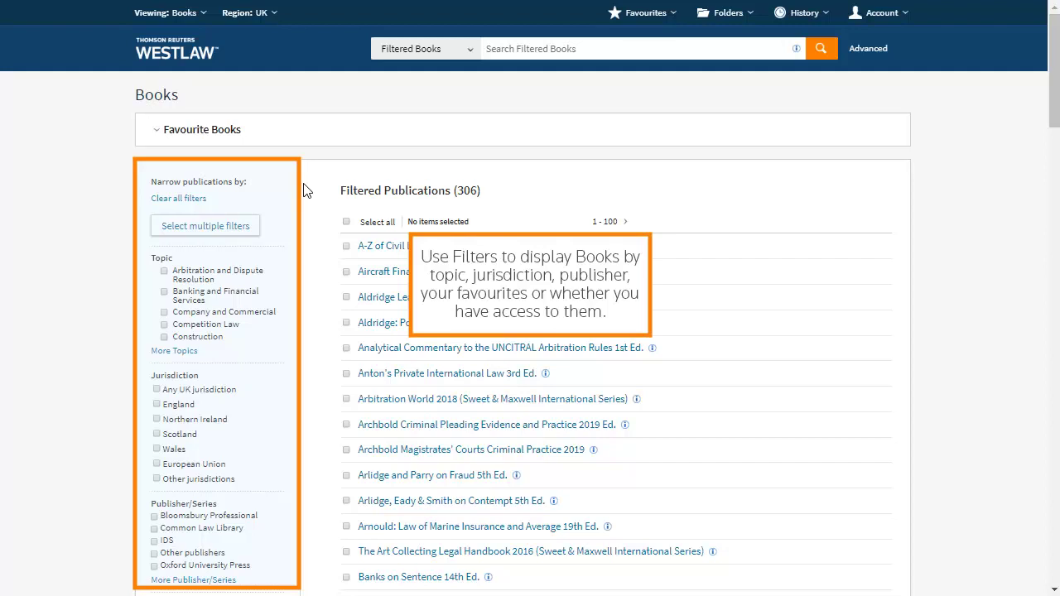
click(157, 131)
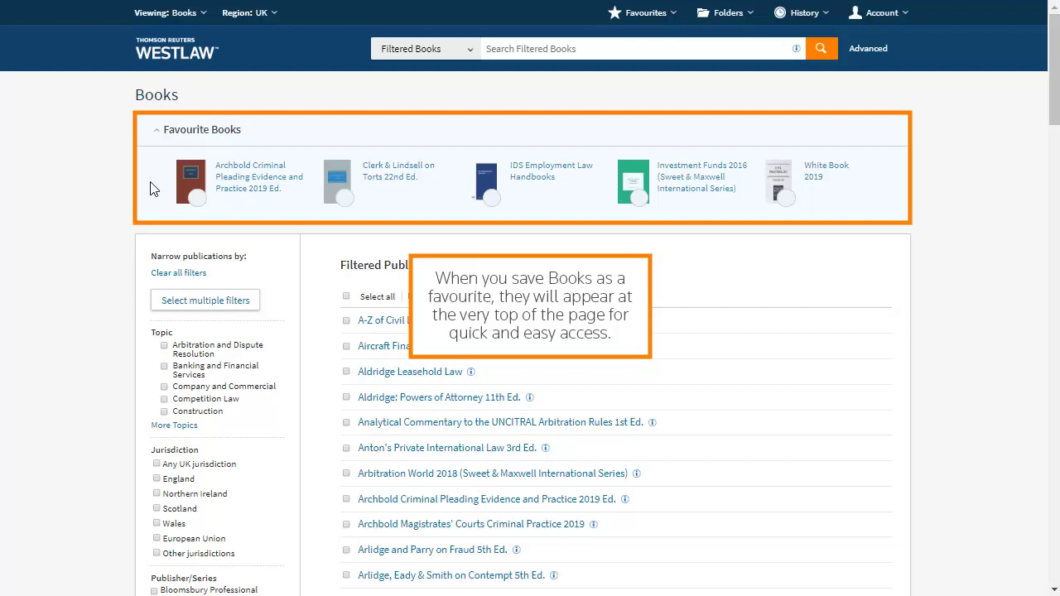
- Open the Archbold Criminal Pleading Evidence and Practice 2019 favourite and display its Index
click(240, 188)
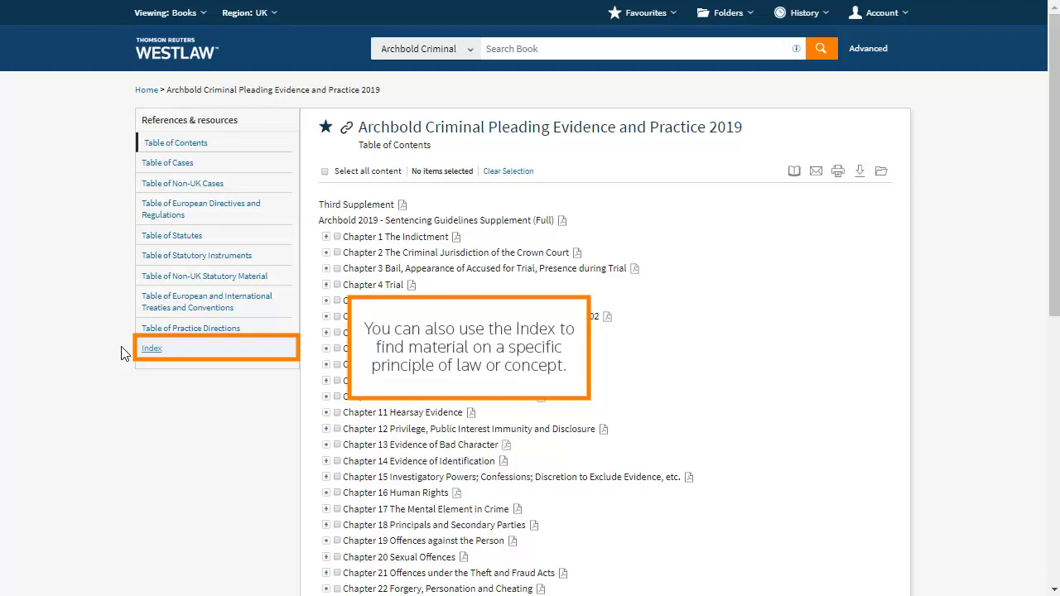
click(155, 352)
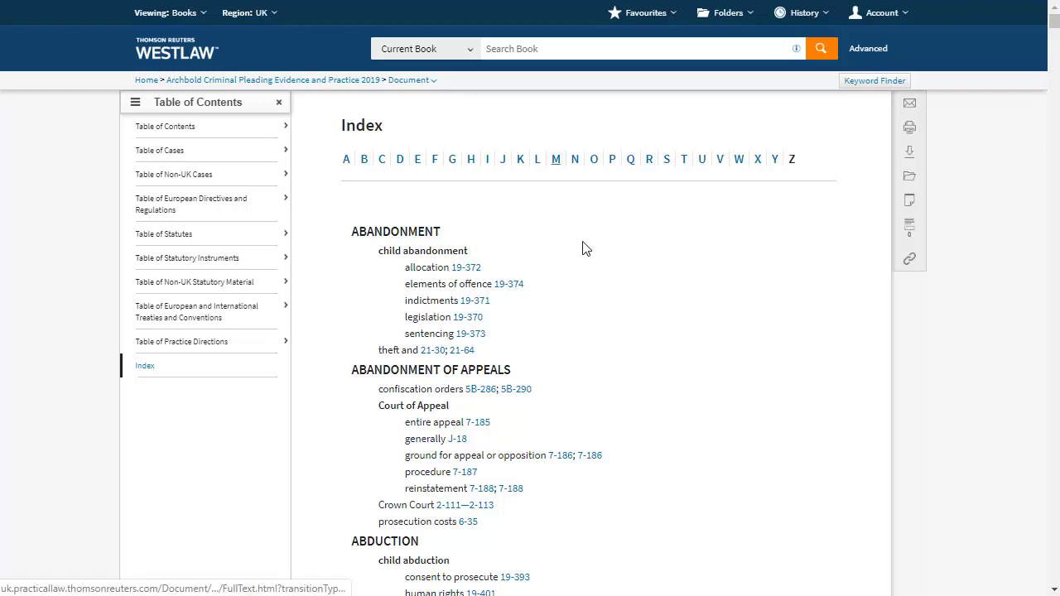
- Under index letter M, read paragraph 4-76 on abuse of process, then return to Archbold's contents
click(556, 159)
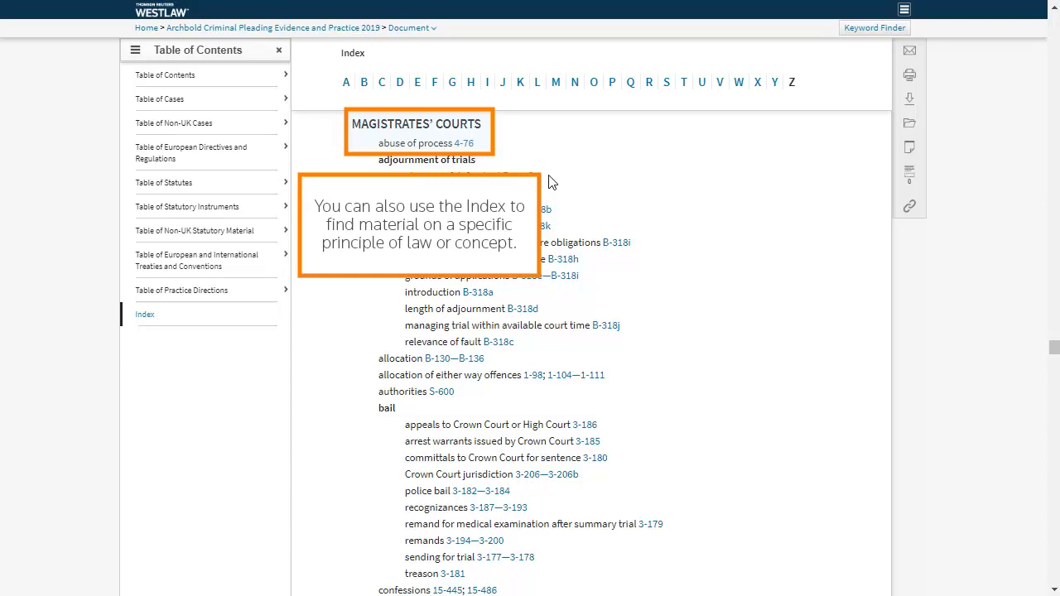
click(464, 143)
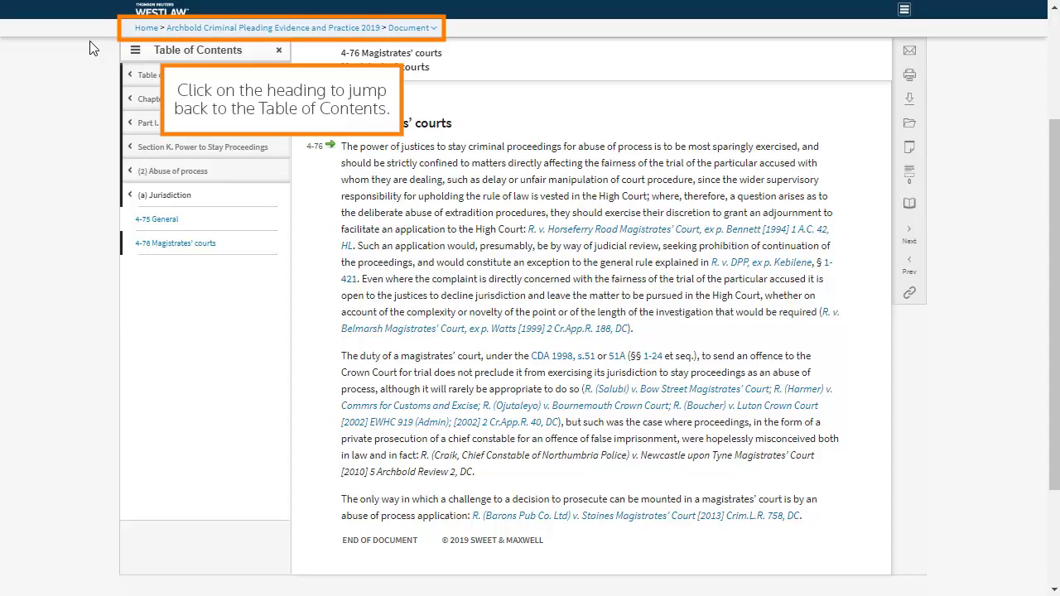
click(271, 28)
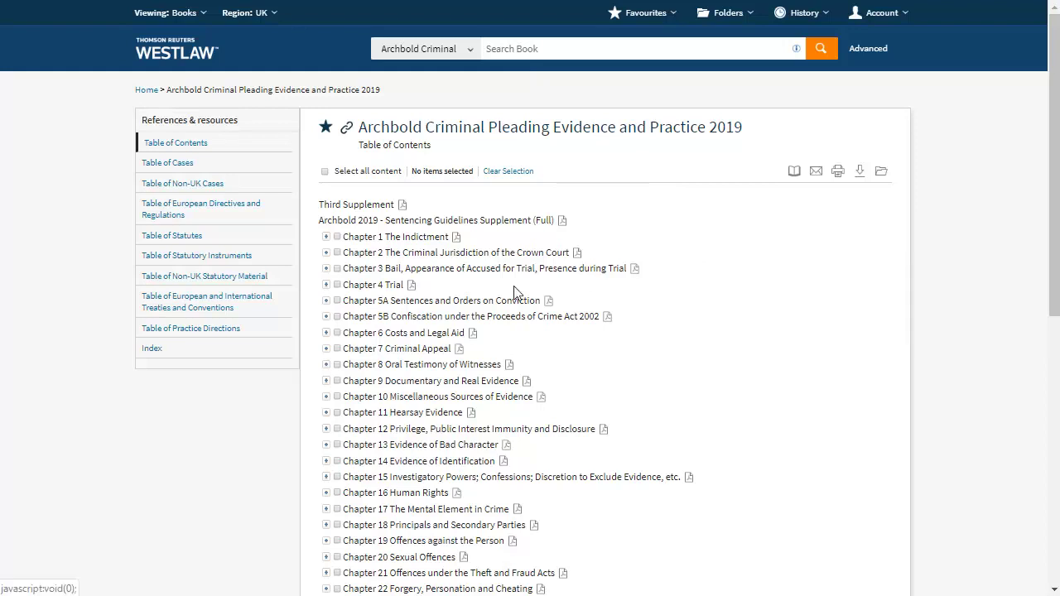
- Under Chapter 16 Human Rights, Part IV, Section E, open 16-116 and view it in Reading Mode
click(326, 493)
click(341, 556)
scroll(348, 561, down, 2)
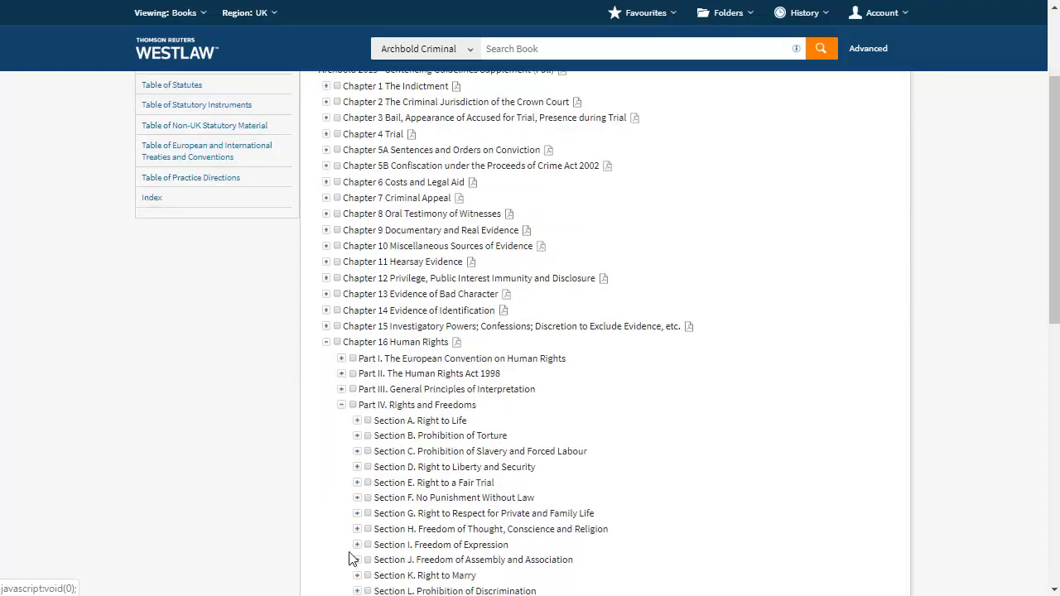
click(357, 488)
scroll(469, 495, down, 4)
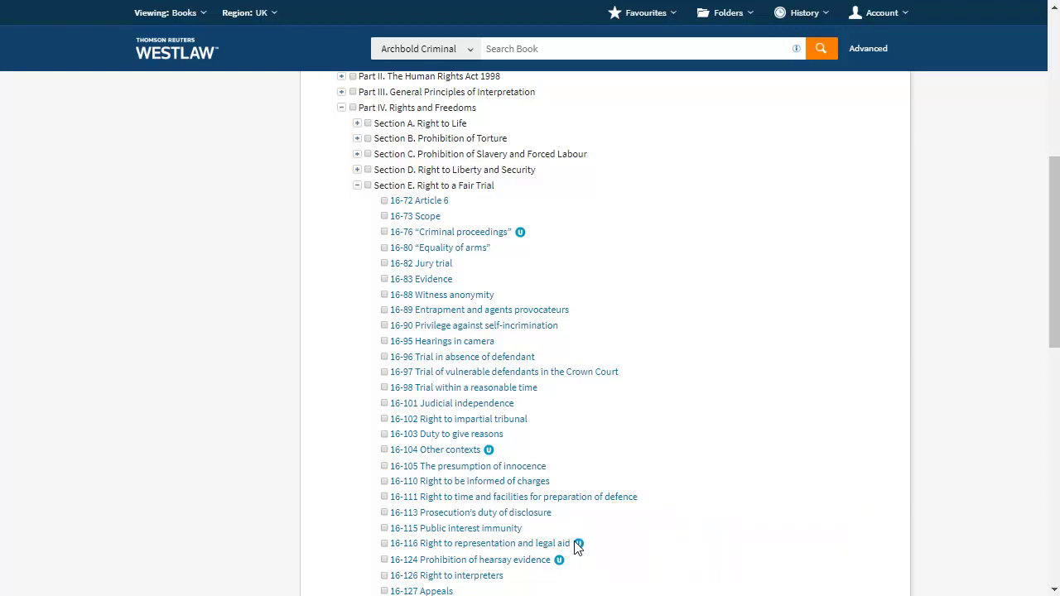
click(550, 544)
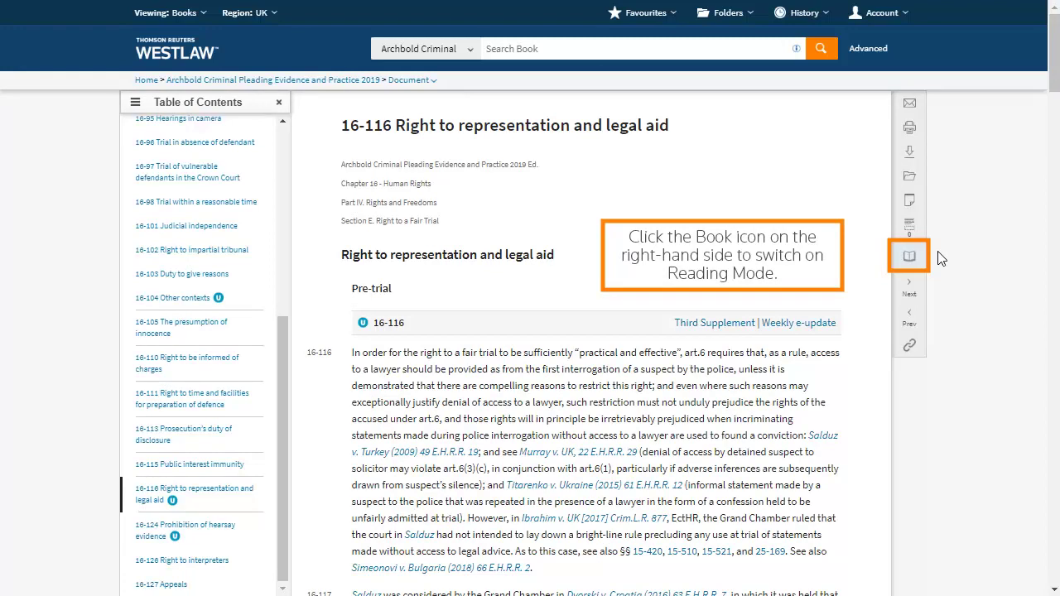
click(911, 256)
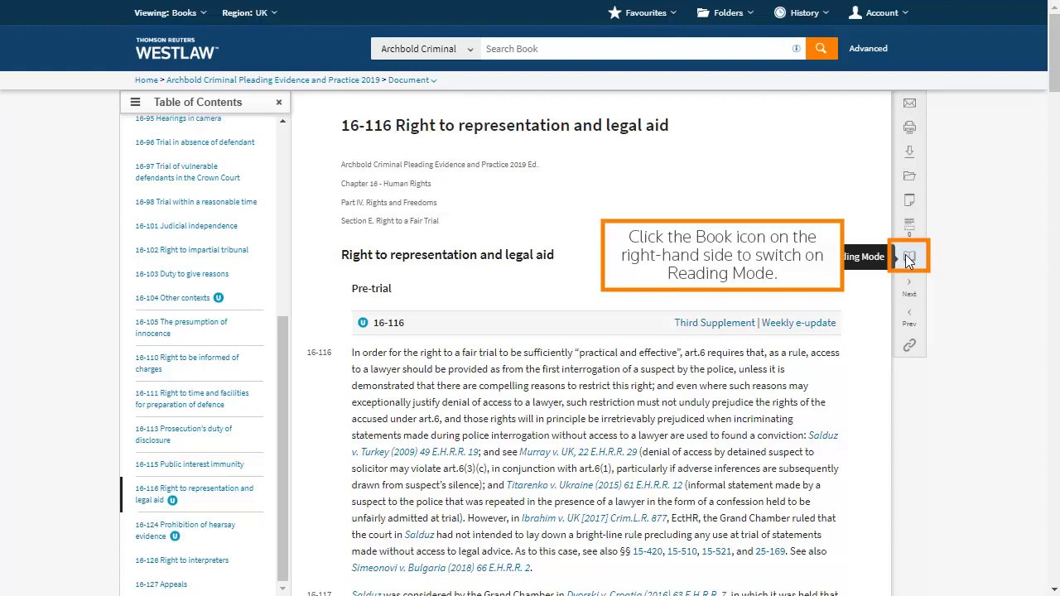